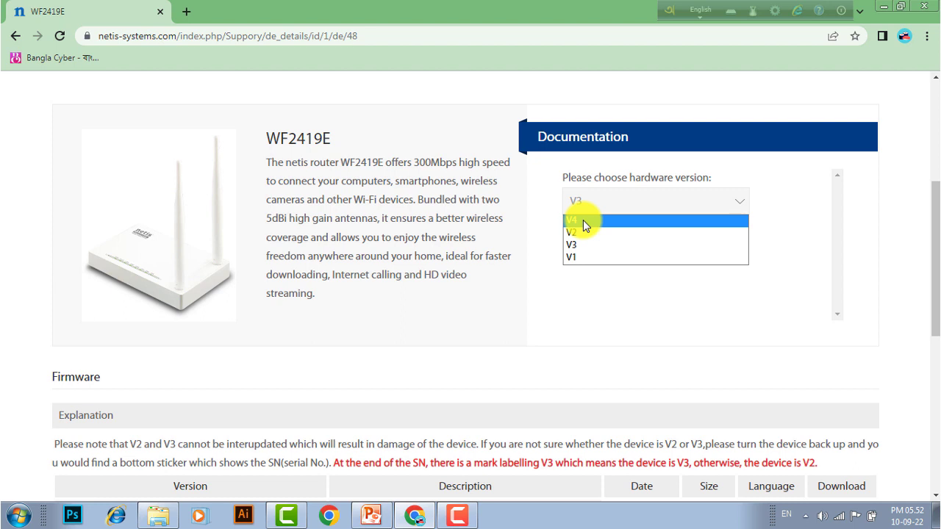
# - Review the WF2419E firmware downloads offered for hardware version V4 and for hardware version V3
pyautogui.click(571, 220)
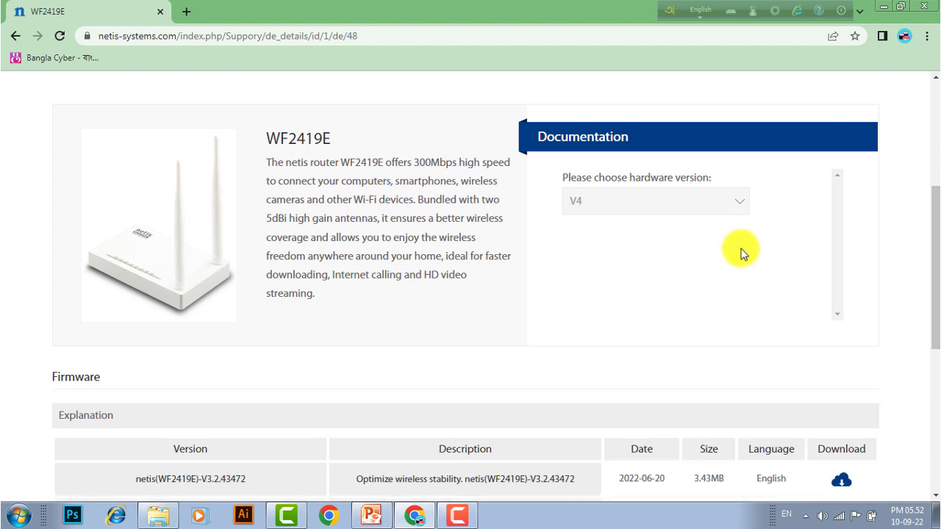
pyautogui.scroll(-2, 737, 250)
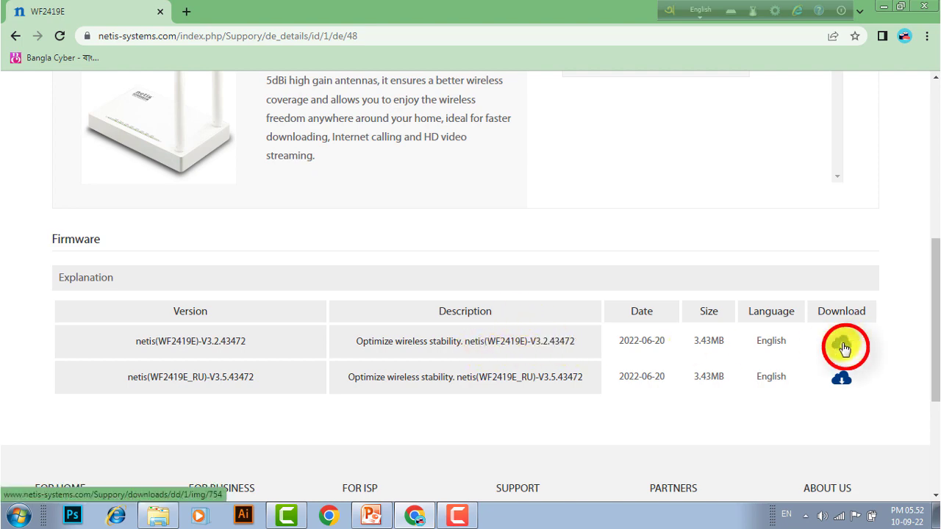
pyautogui.scroll(-2, 840, 349)
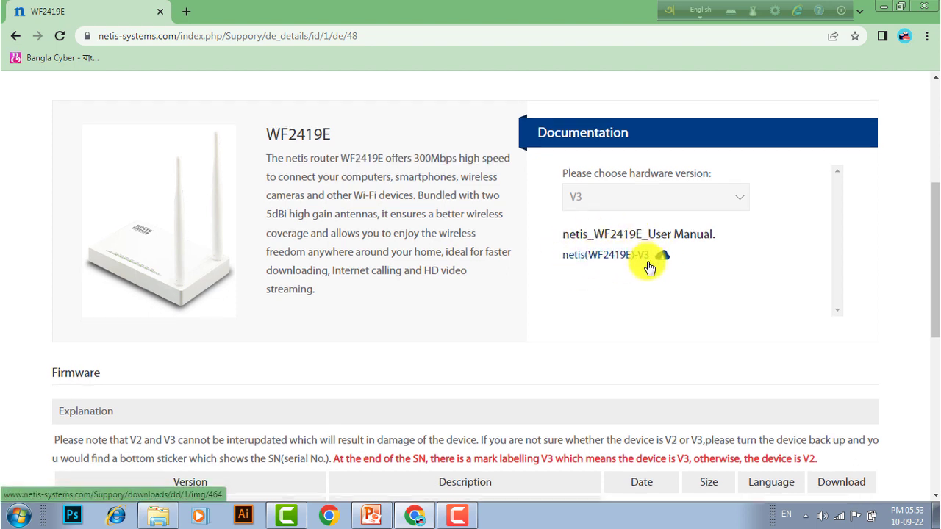
pyautogui.scroll(-2, 648, 267)
pyautogui.scroll(-2, 647, 266)
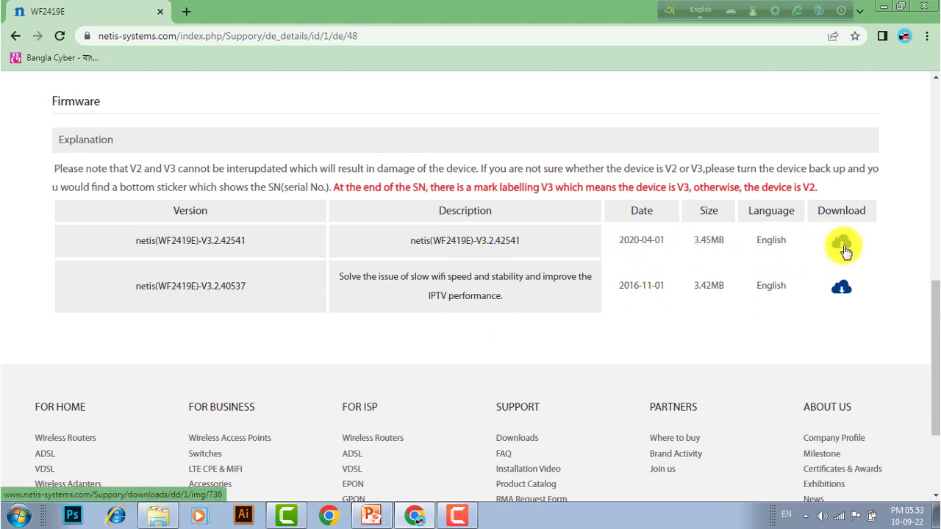
# - Switch to the file manager and inspect the downloaded firmware files, including netis(WF2419E)-V3.2.43472.bin in its extracted folder within Download-2022
pyautogui.click(157, 519)
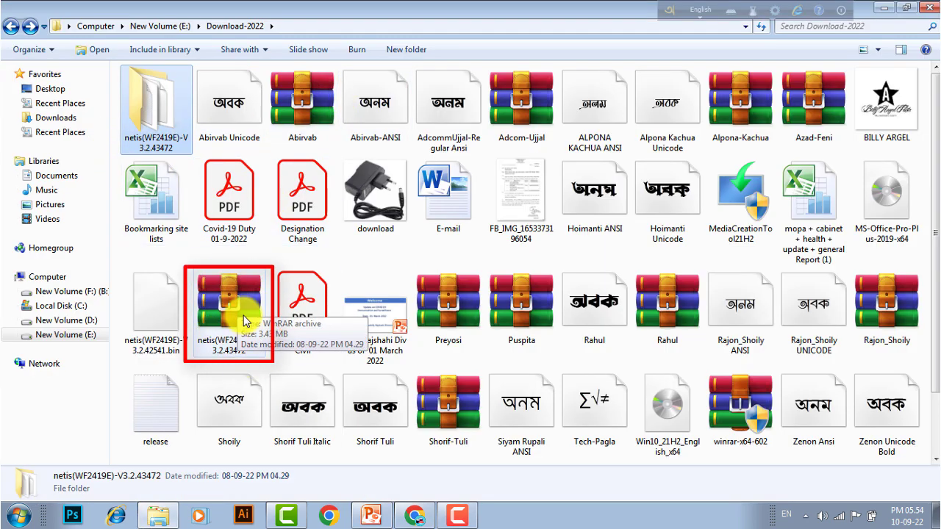
pyautogui.click(151, 318)
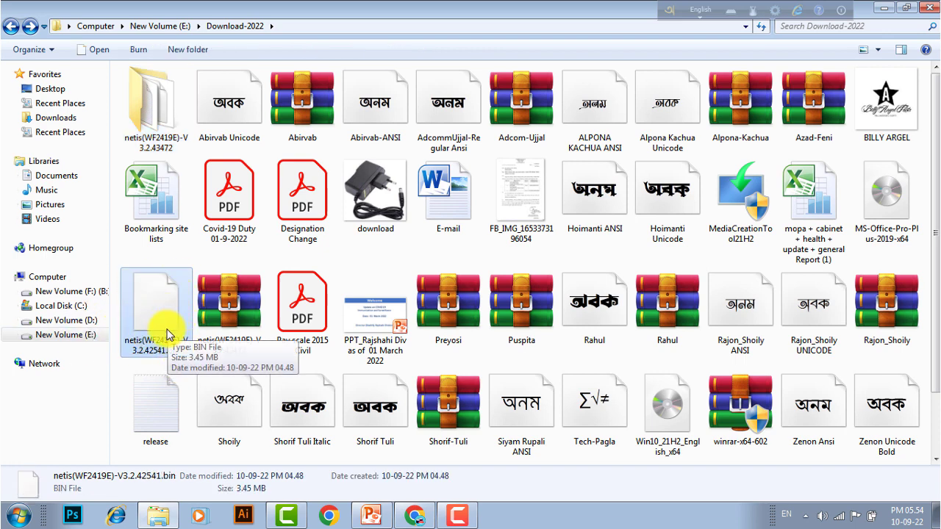
pyautogui.click(225, 294)
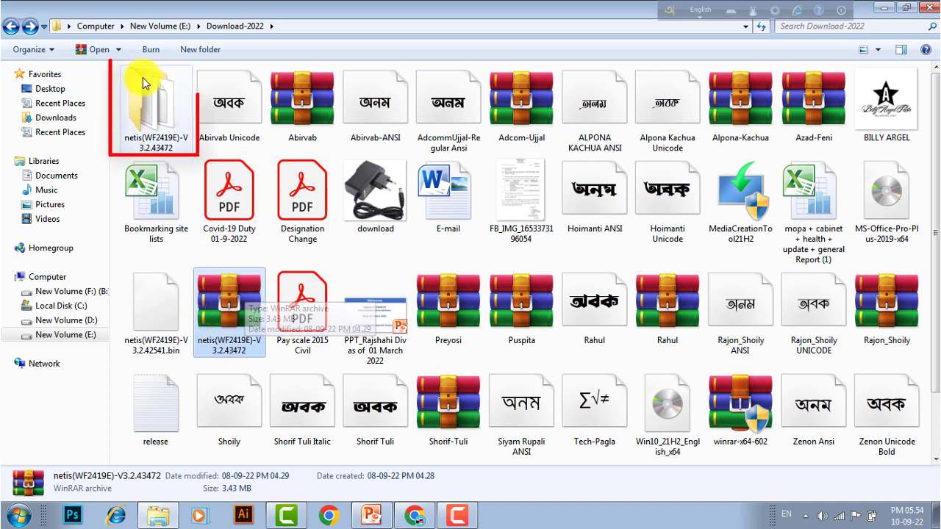
pyautogui.doubleClick(168, 104)
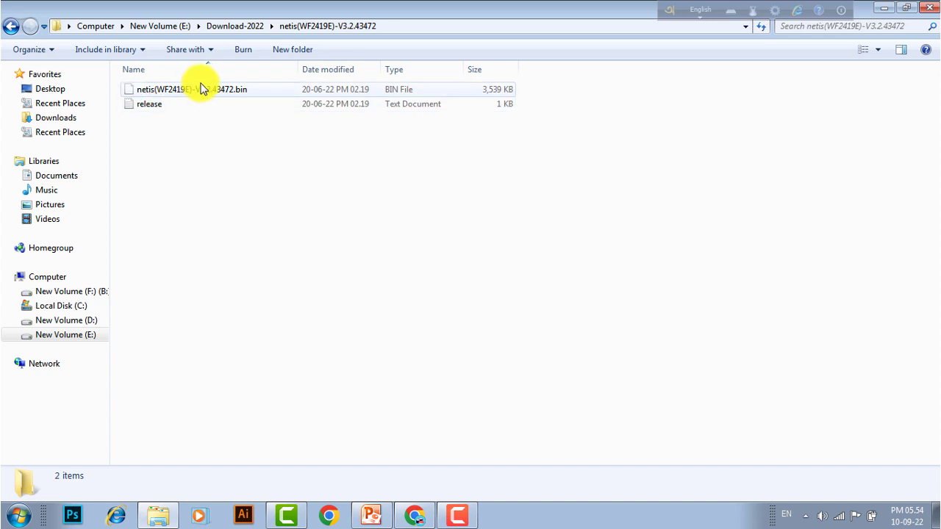
pyautogui.click(203, 94)
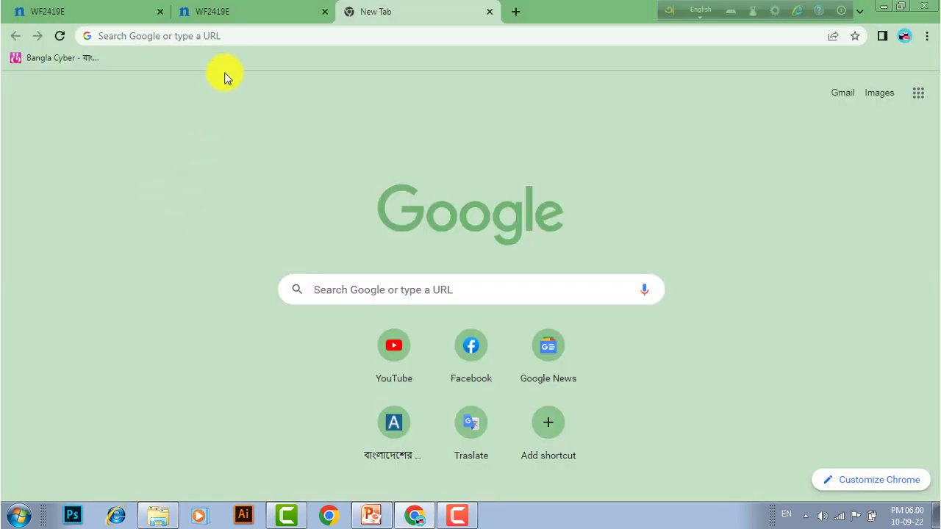
# - Search Google for "netis router ip address" in the new browser tab
pyautogui.click(267, 36)
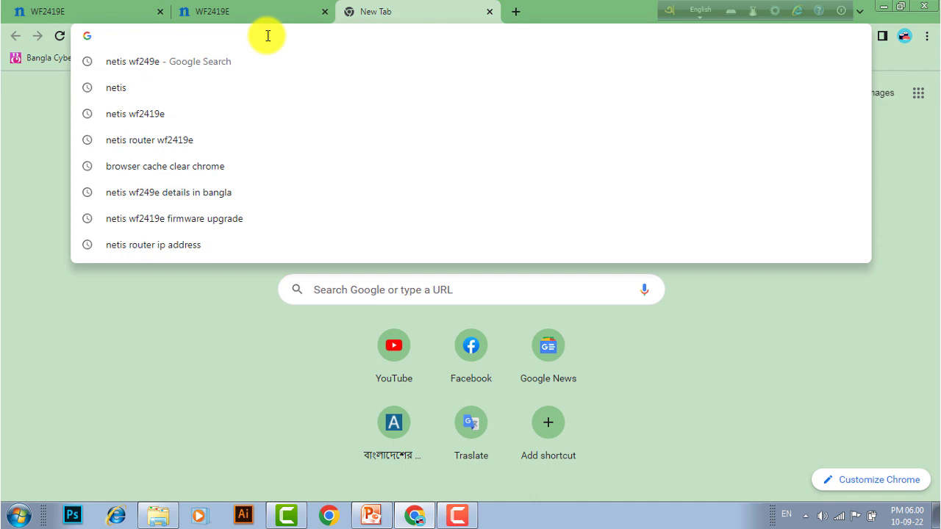
pyautogui.write('ne')
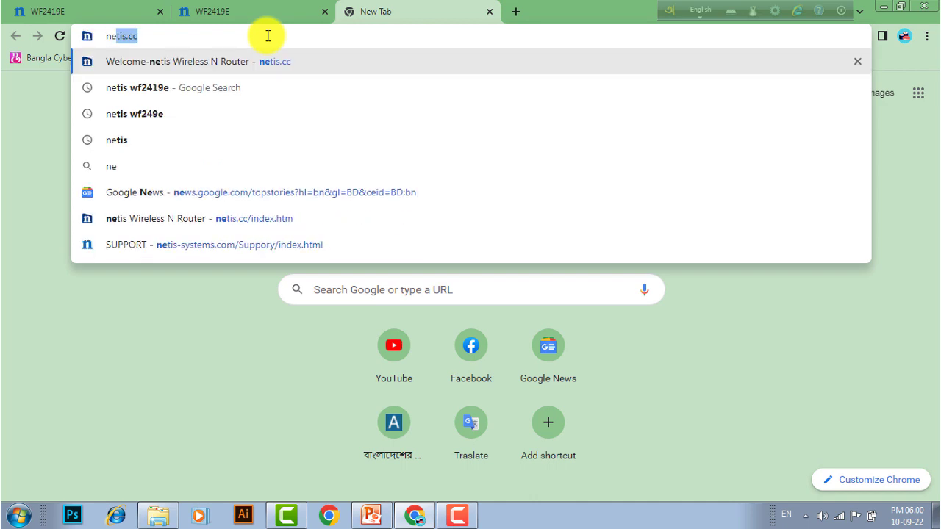
pyautogui.write('tis')
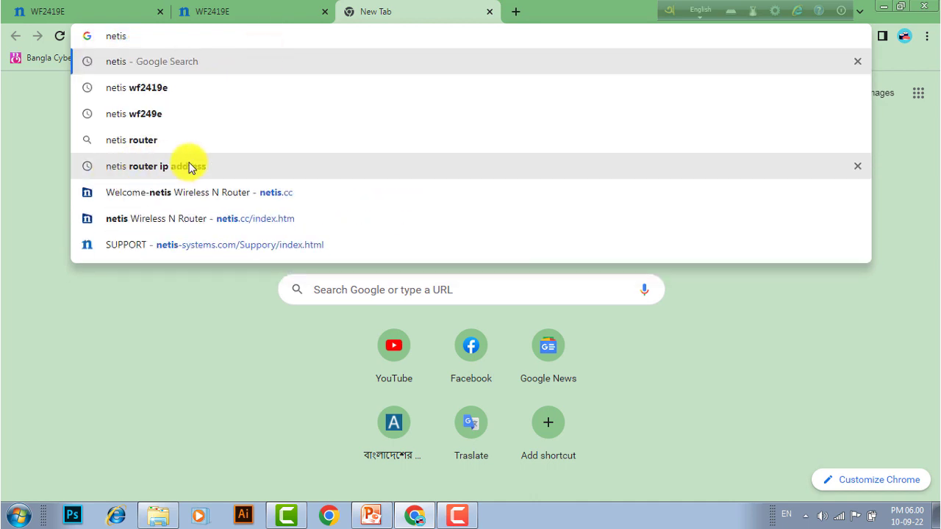
pyautogui.click(227, 168)
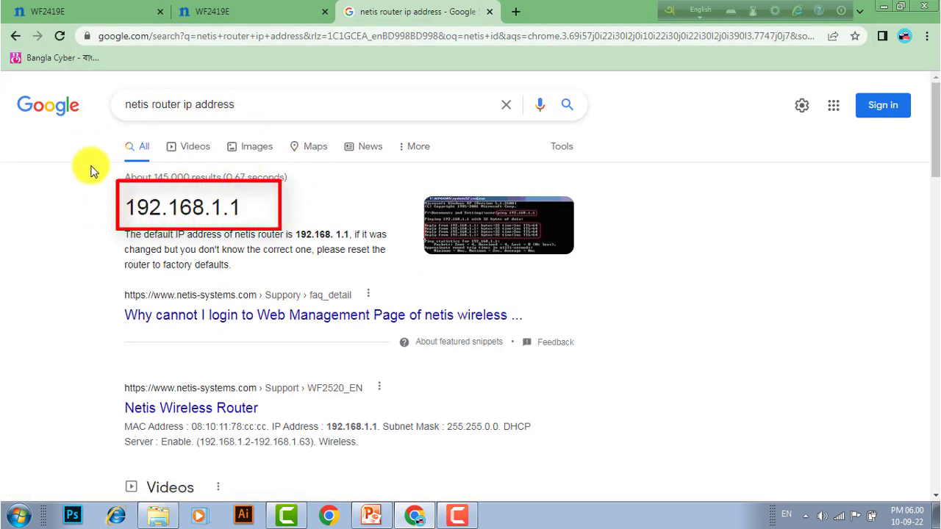
# - Copy the address 192.168.1.1 from the search result and open it in a new browser tab
pyautogui.moveTo(118, 208); pyautogui.dragTo(232, 209)
pyautogui.hotkey('ctrl', 'c')
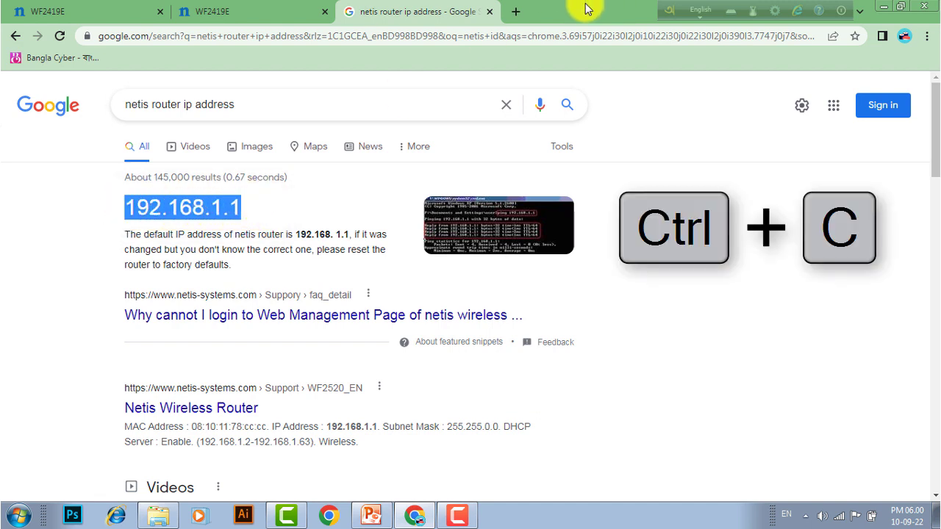
pyautogui.click(515, 12)
pyautogui.click(482, 38)
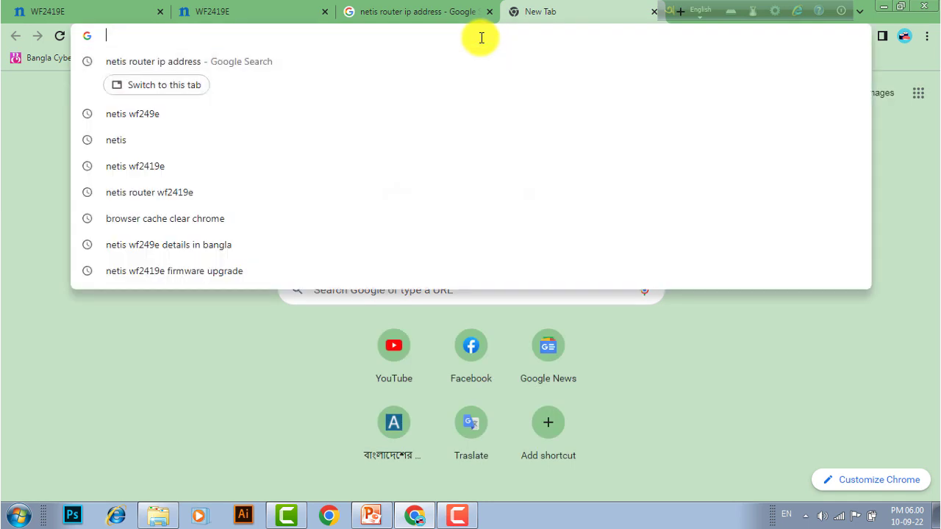
pyautogui.hotkey('ctrl', 'v')
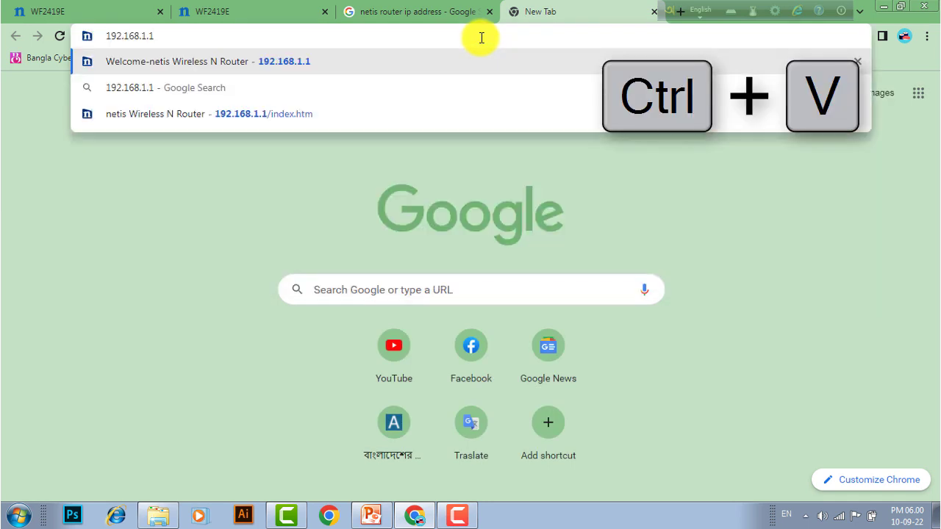
pyautogui.press('Return')
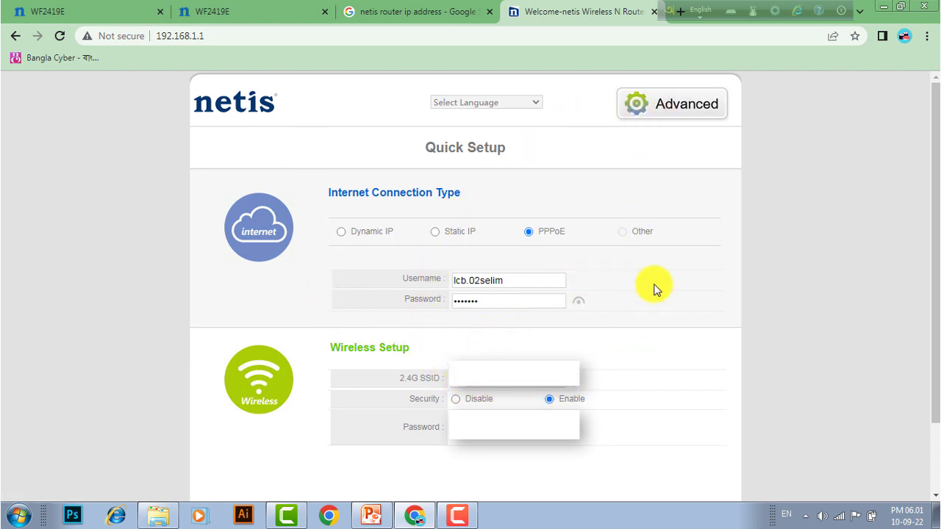
# - Open the router's advanced settings and go to the Firmware Upgrade page in System Tools
pyautogui.click(689, 107)
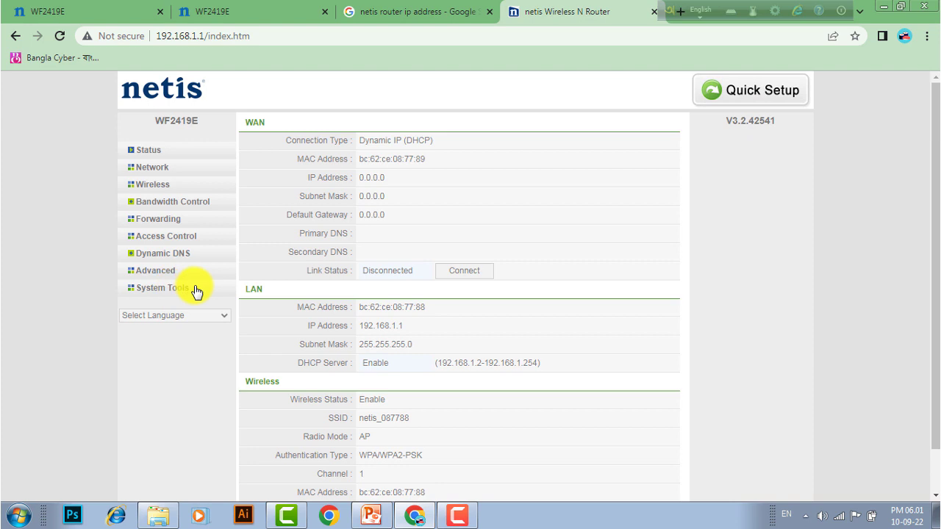
pyautogui.click(134, 290)
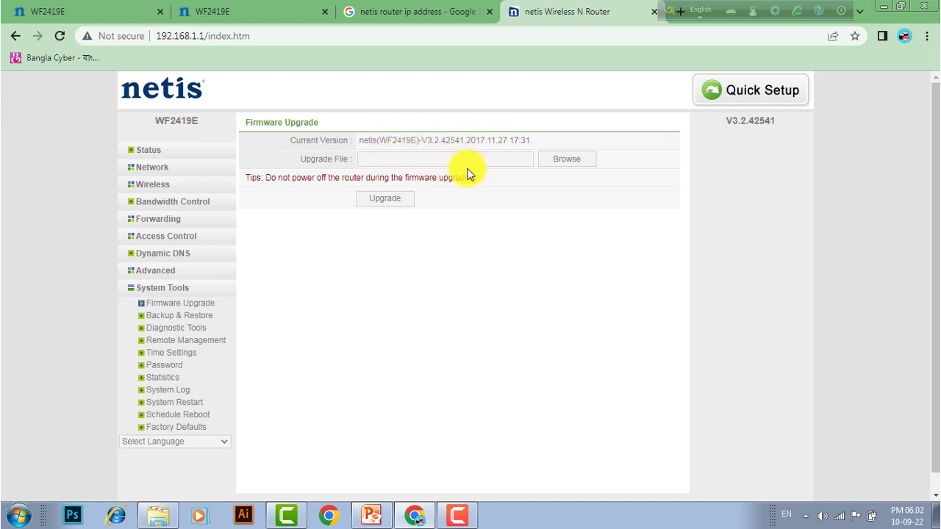
pyautogui.click(568, 159)
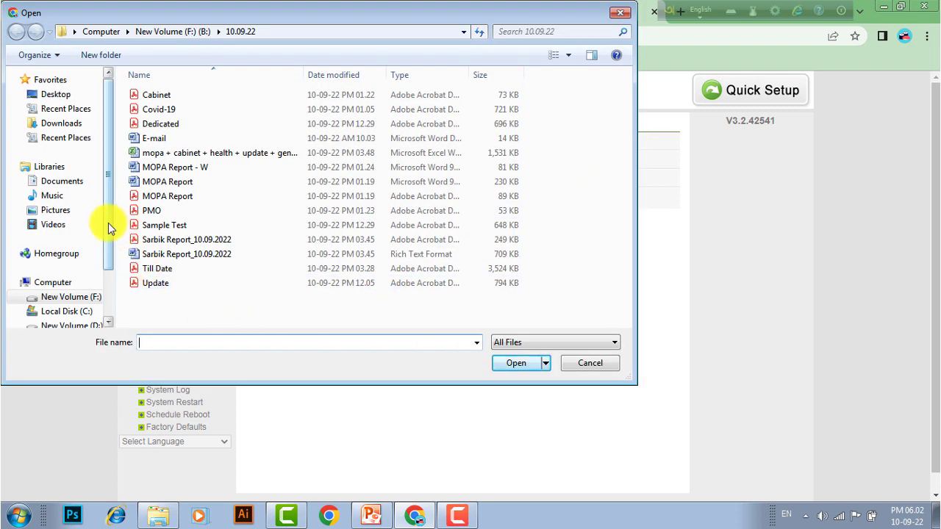
pyautogui.moveTo(108, 223); pyautogui.dragTo(110, 274)
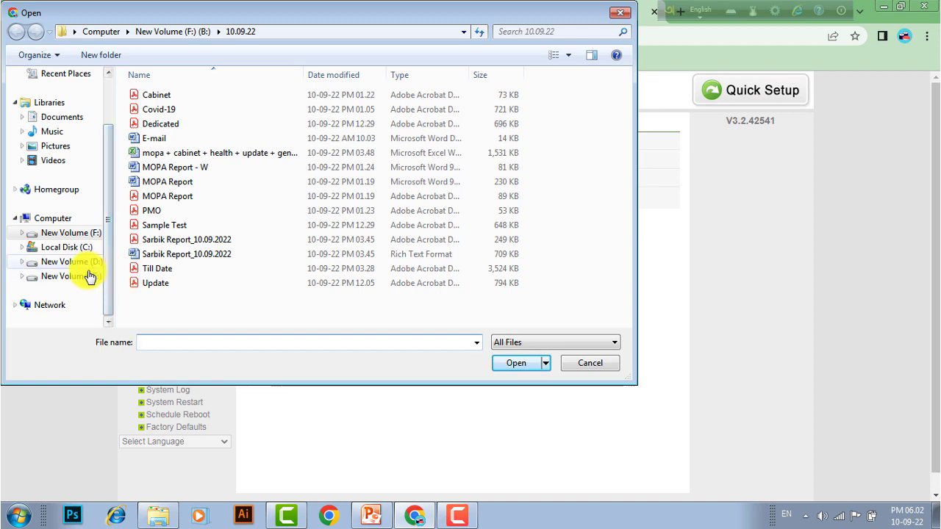
pyautogui.click(83, 277)
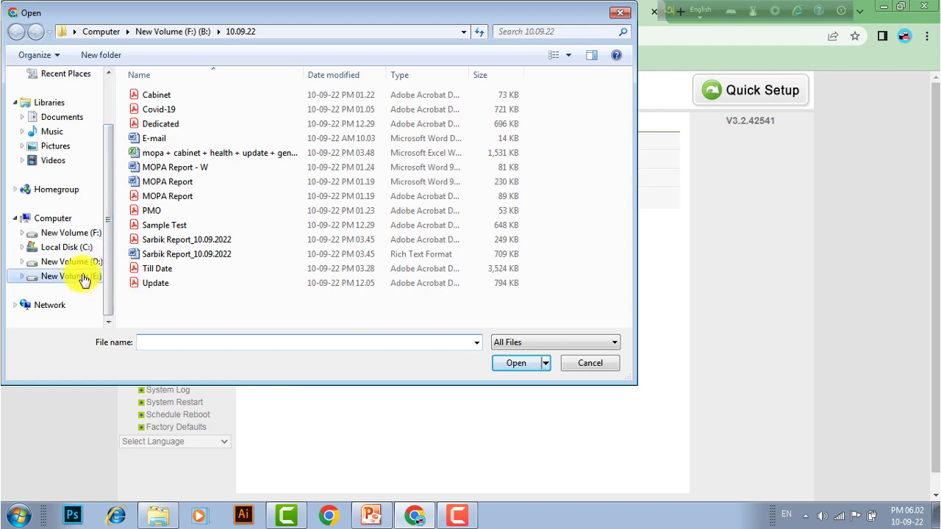
pyautogui.doubleClick(223, 204)
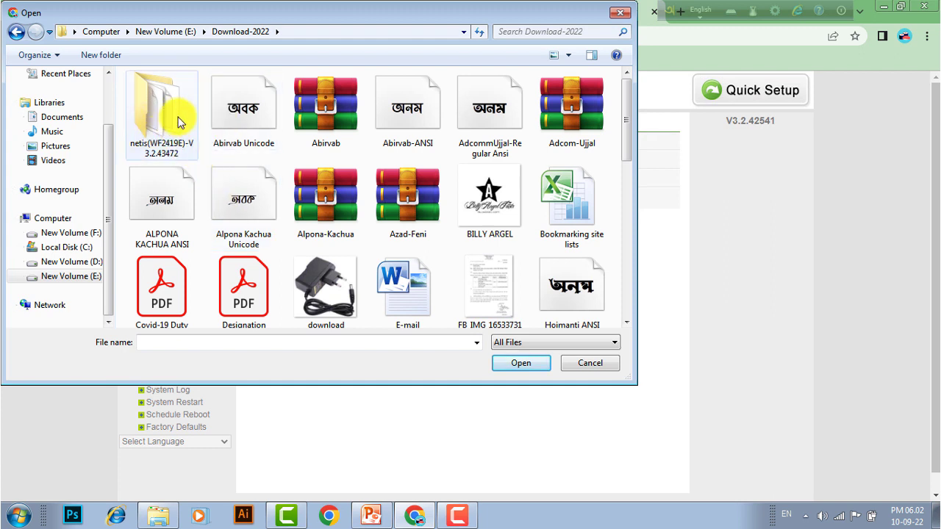
pyautogui.doubleClick(179, 126)
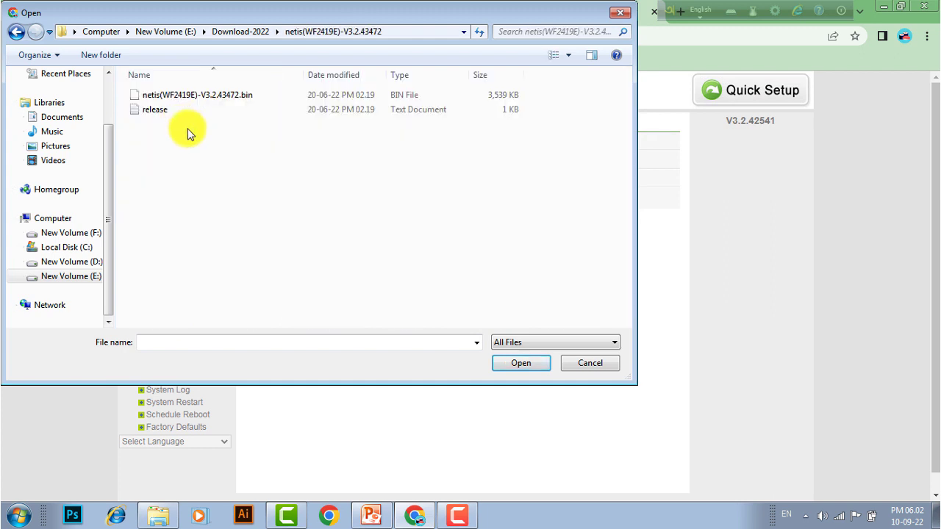
pyautogui.click(213, 100)
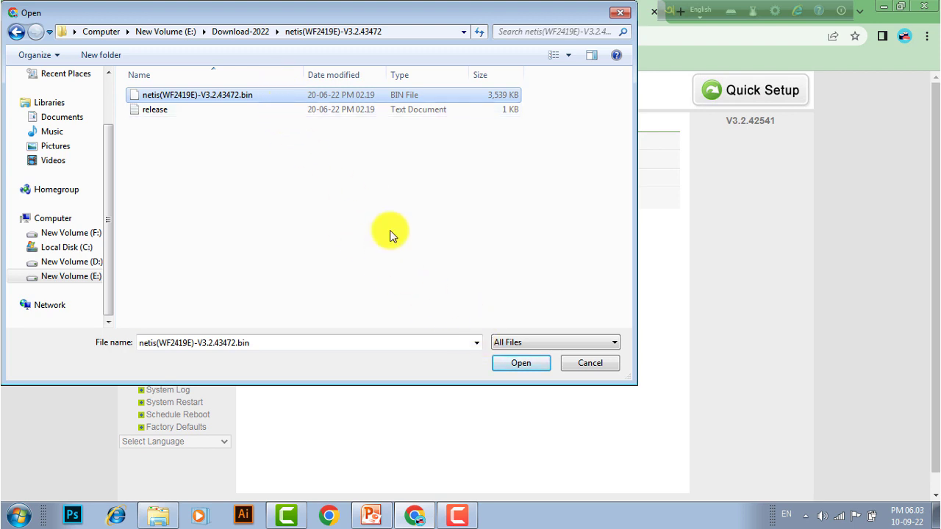
pyautogui.click(594, 364)
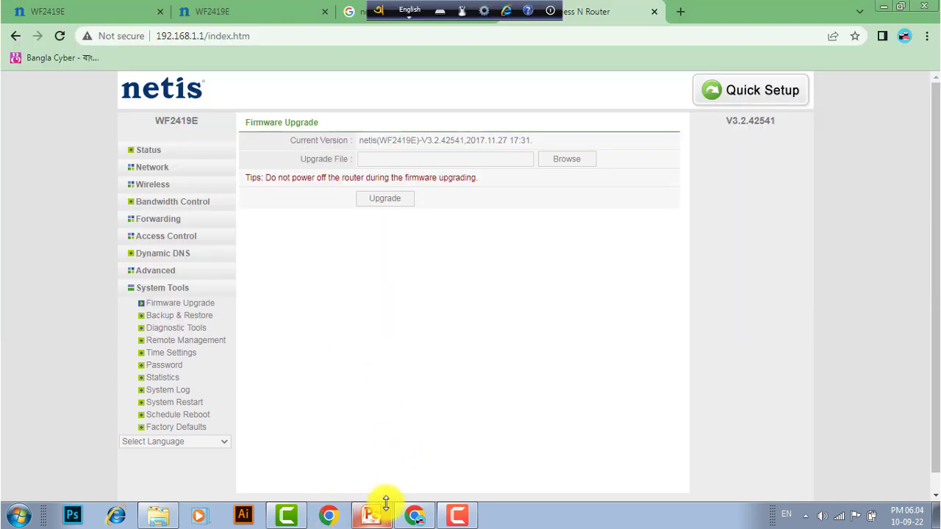
# - Clear the browser's data with the advanced options for the All time range, leaving passwords and other sign-in data unselected
pyautogui.click(926, 37)
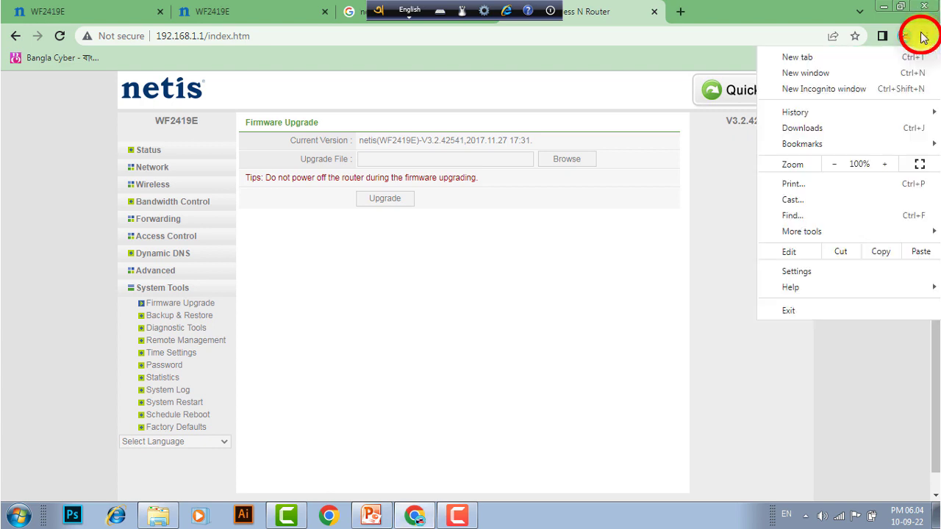
pyautogui.moveTo(825, 234)
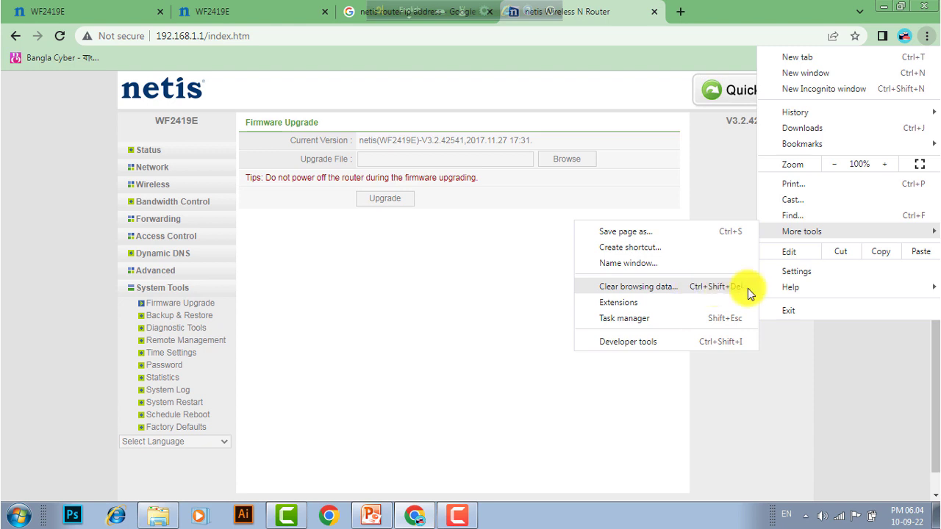
pyautogui.click(667, 289)
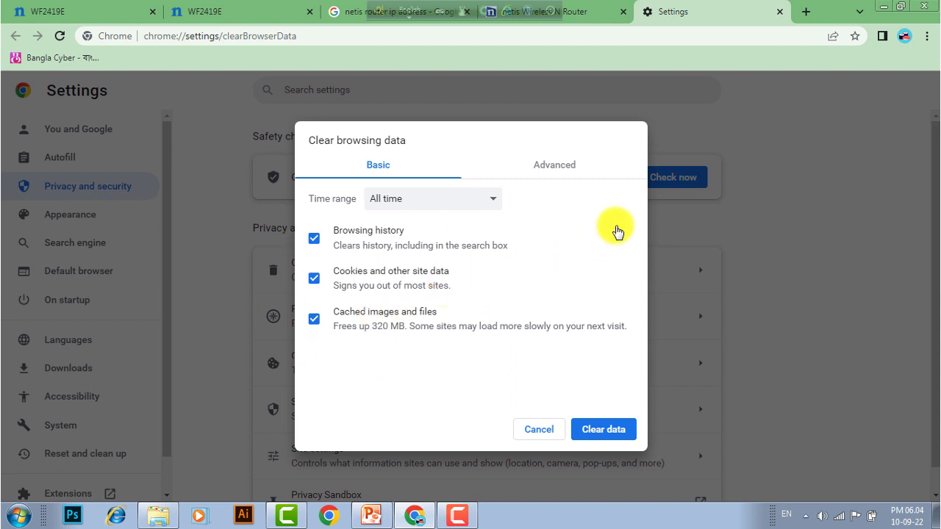
pyautogui.click(557, 166)
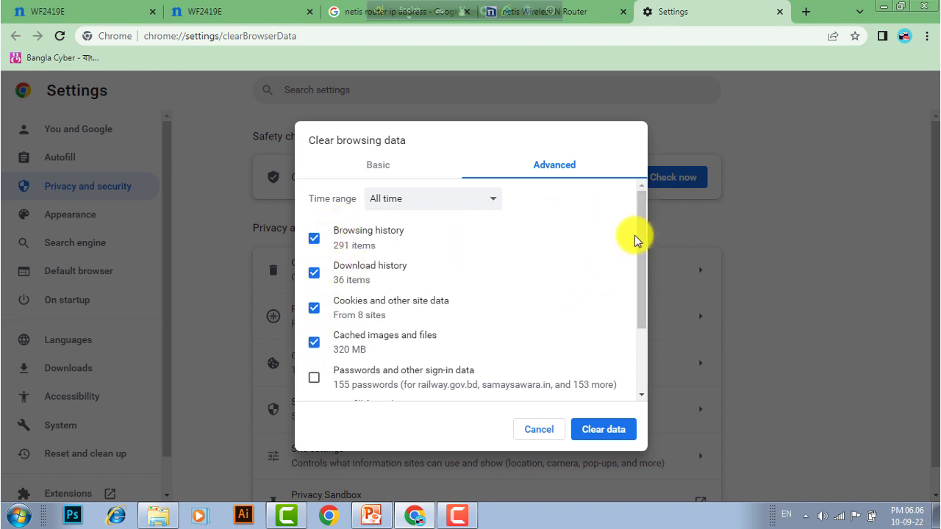
pyautogui.scroll(-1, 343, 299)
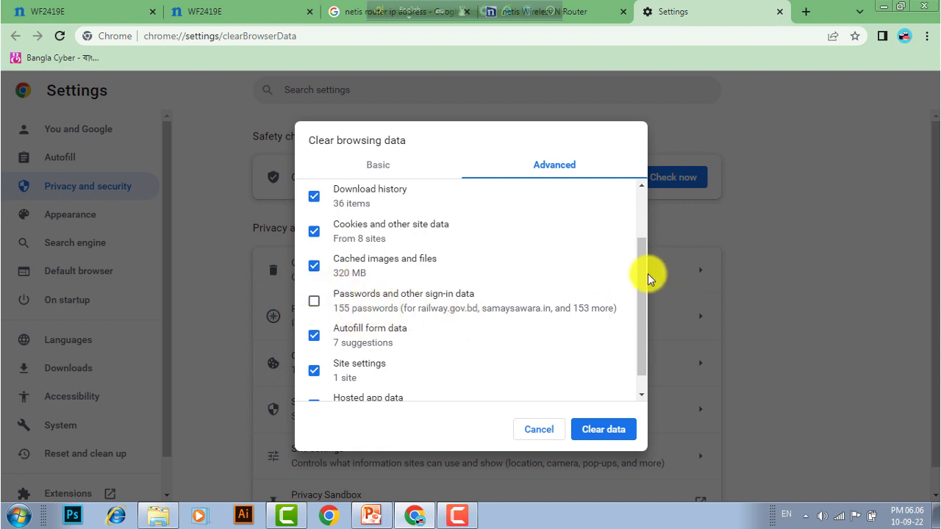
pyautogui.scroll(-1, 641, 278)
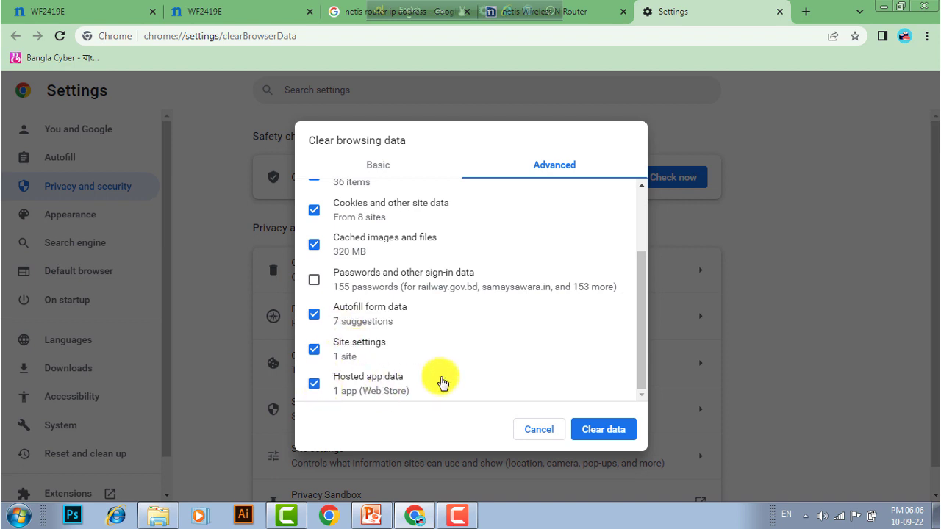
pyautogui.moveTo(642, 333); pyautogui.dragTo(645, 230)
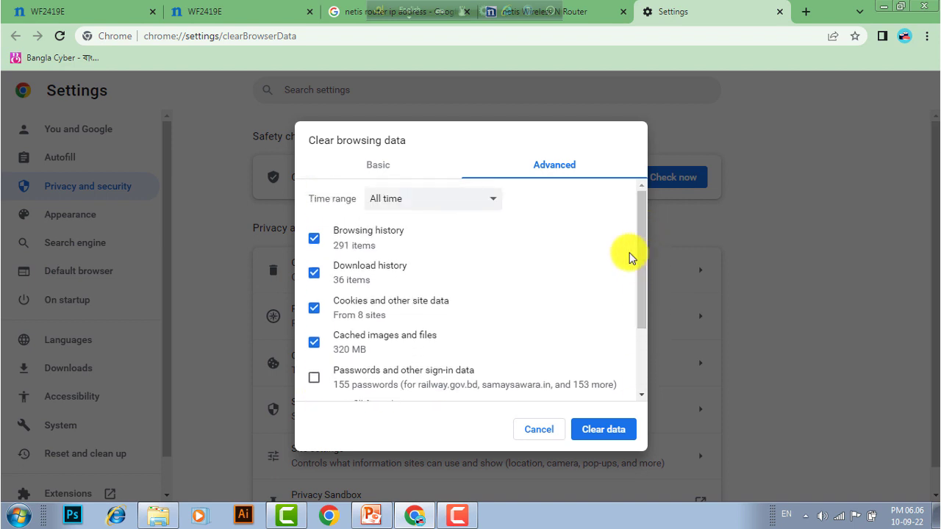
pyautogui.click(613, 430)
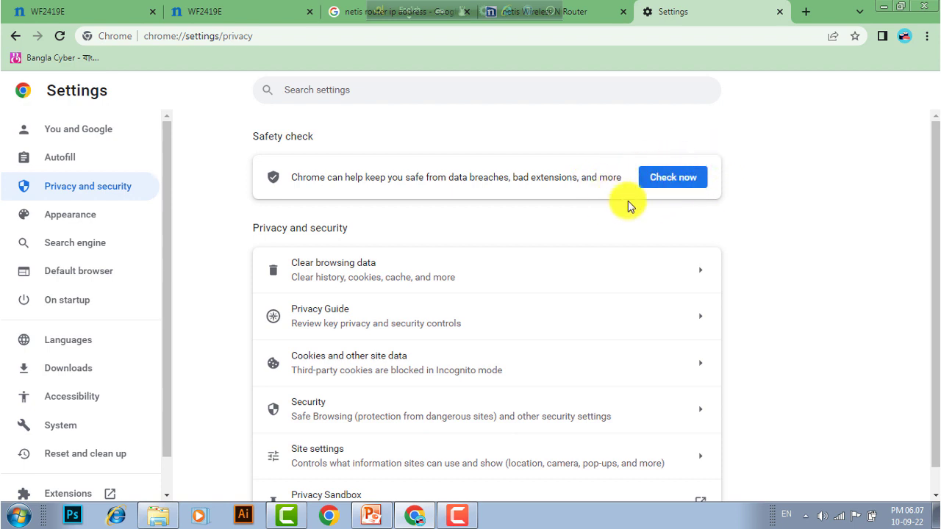
# - Run the browser's safety check in the privacy and security settings
pyautogui.click(673, 178)
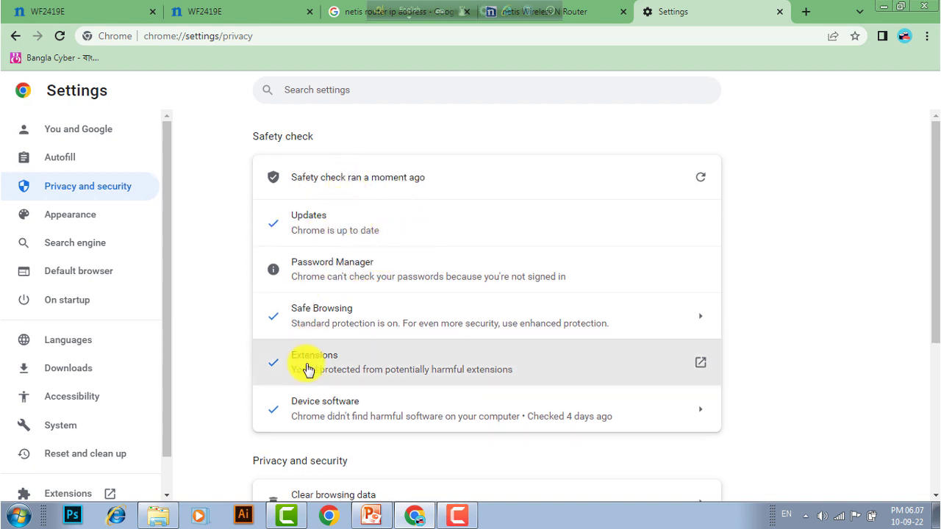
# - Clear the browsing history, cookies and cached files twice using the basic options with the All time range
pyautogui.click(13, 37)
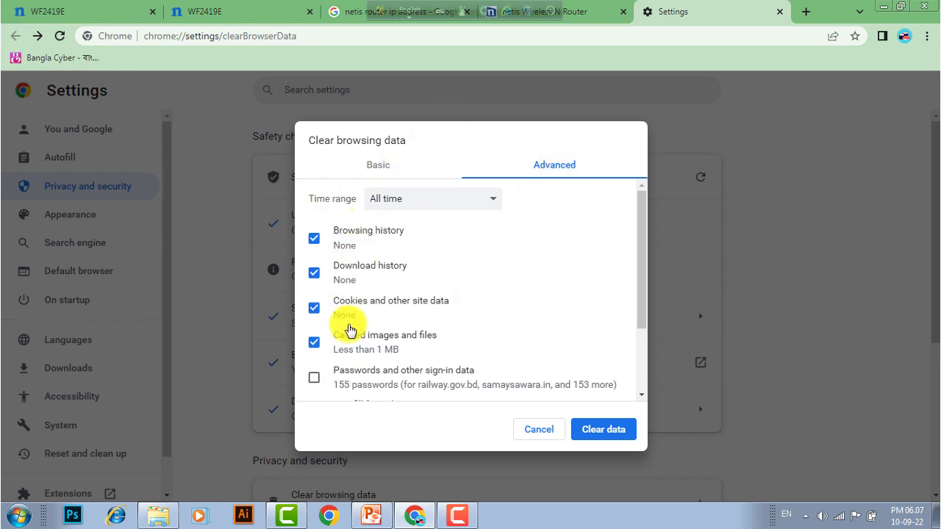
pyautogui.click(380, 165)
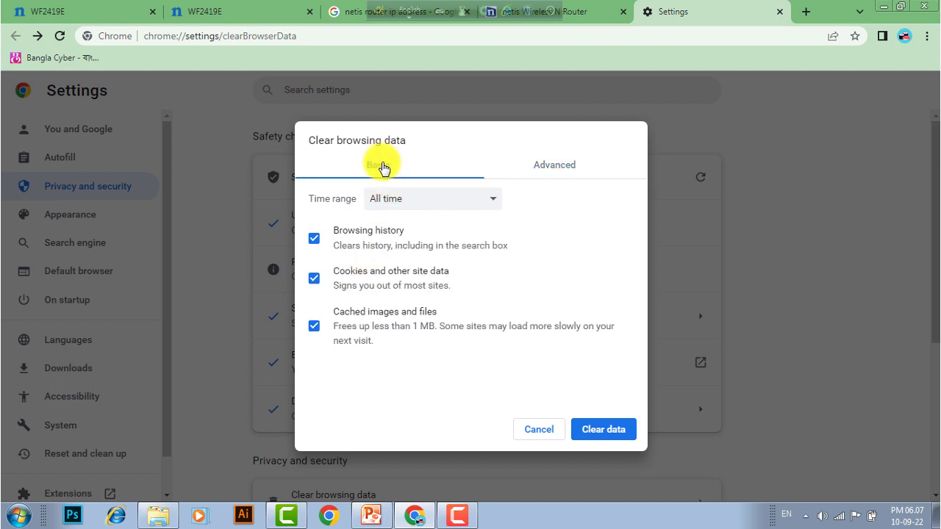
pyautogui.click(497, 204)
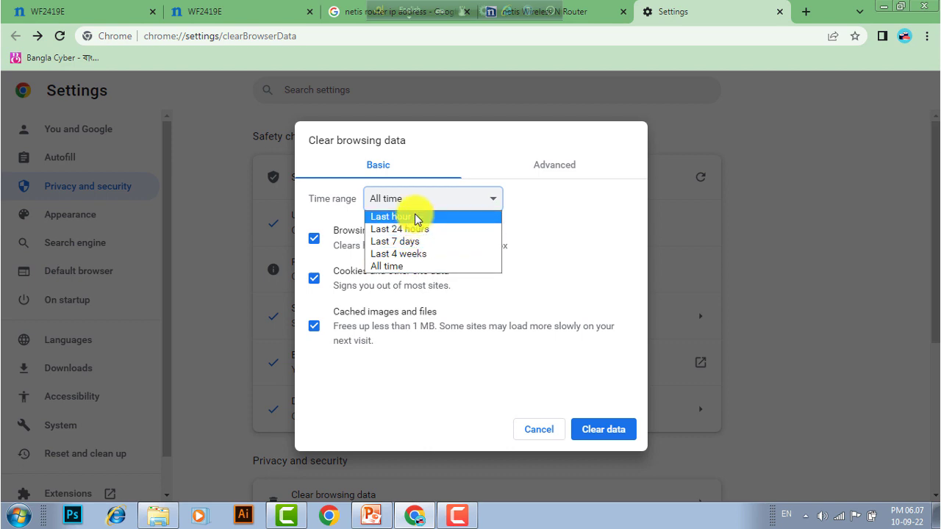
pyautogui.click(416, 266)
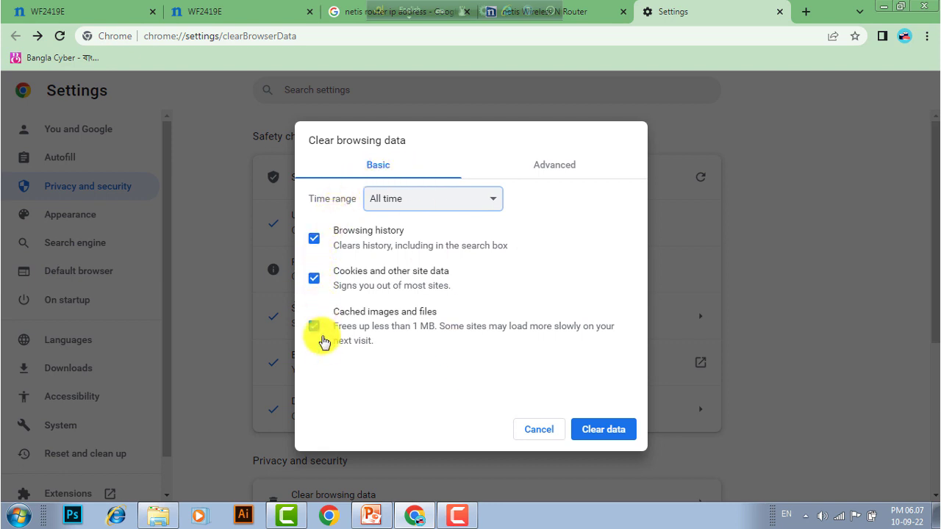
pyautogui.click(608, 429)
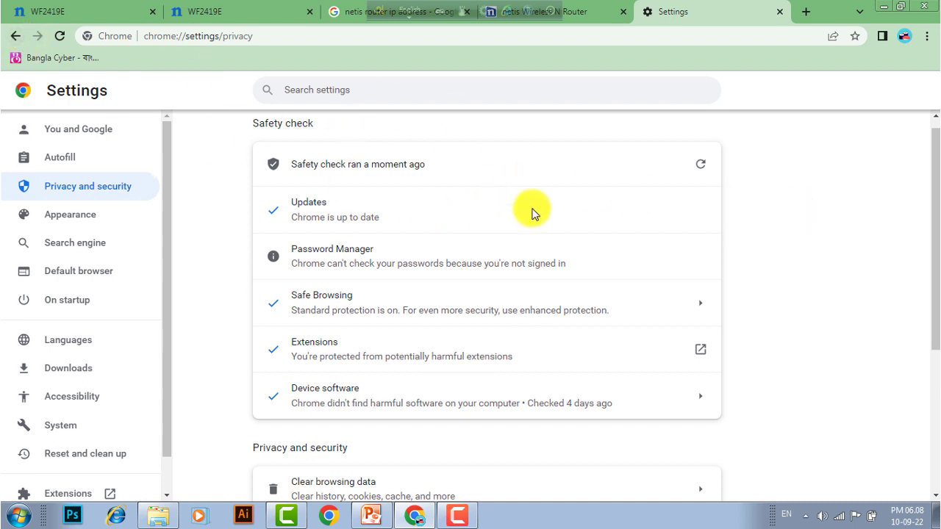
pyautogui.click(15, 40)
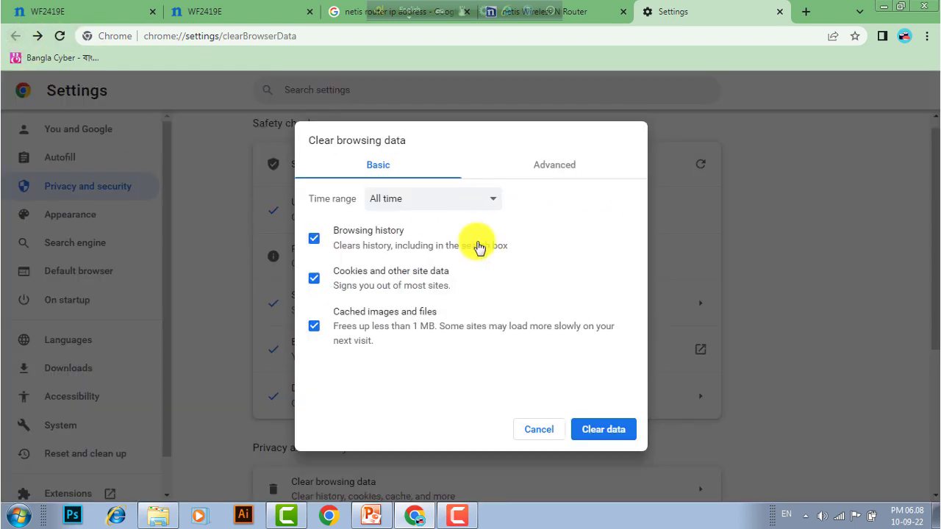
pyautogui.click(602, 429)
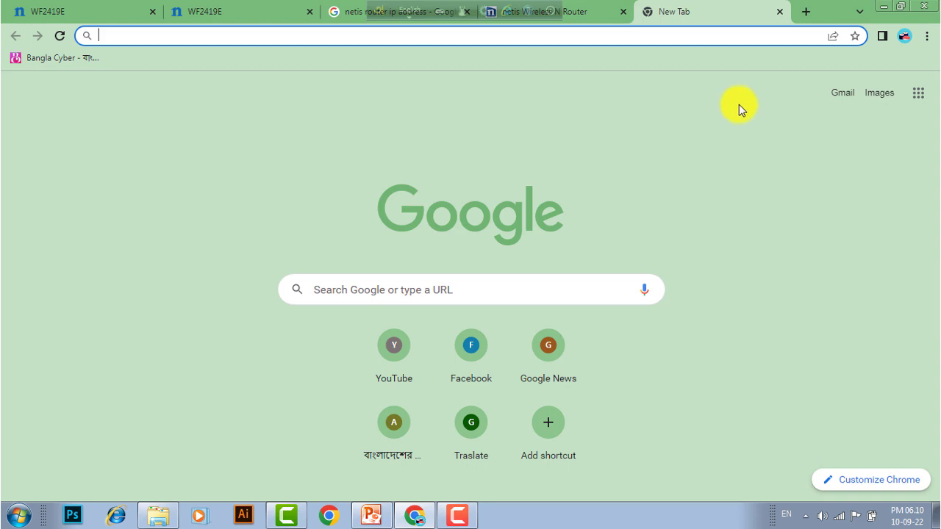
# - Open the About Google Chrome page to check the browser for updates
pyautogui.click(926, 39)
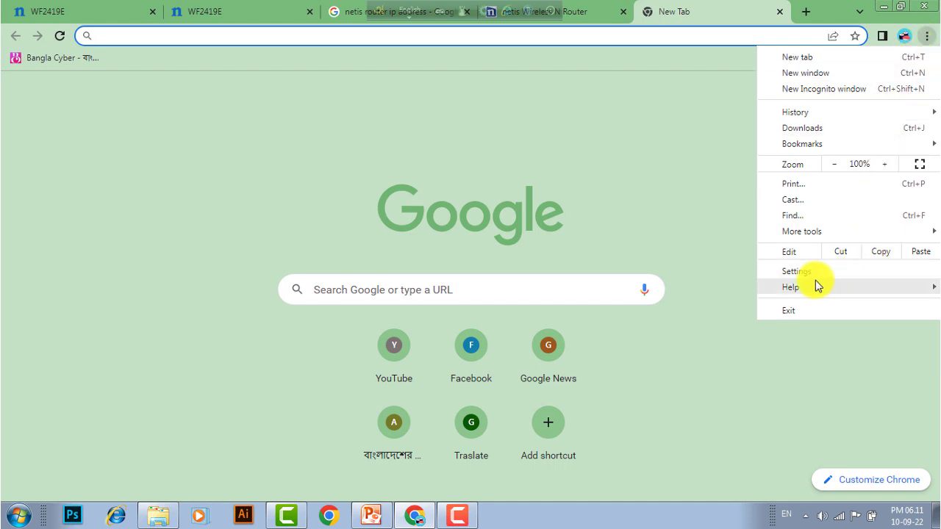
pyautogui.moveTo(833, 289)
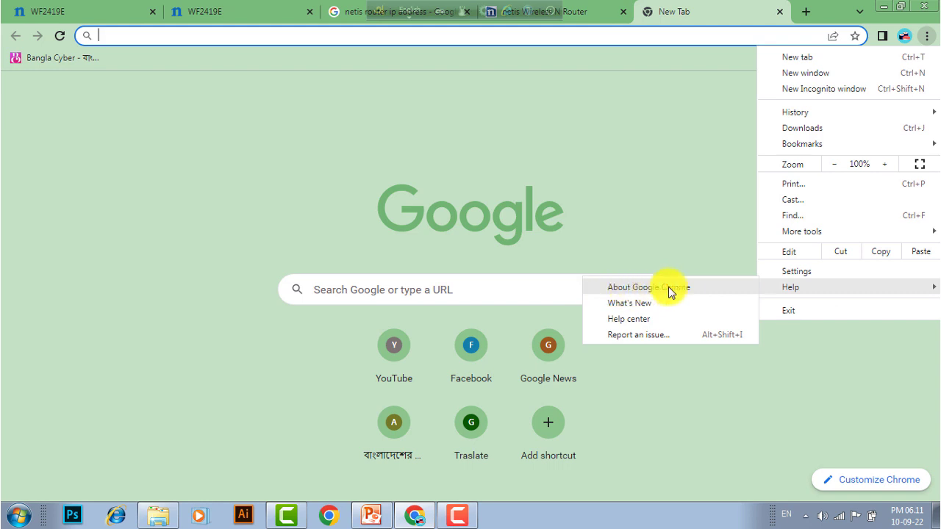
pyautogui.click(702, 287)
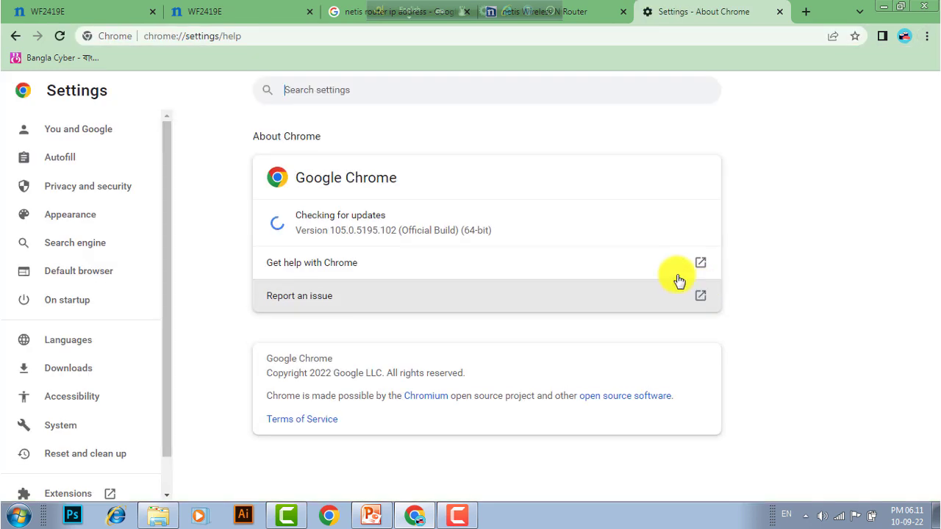